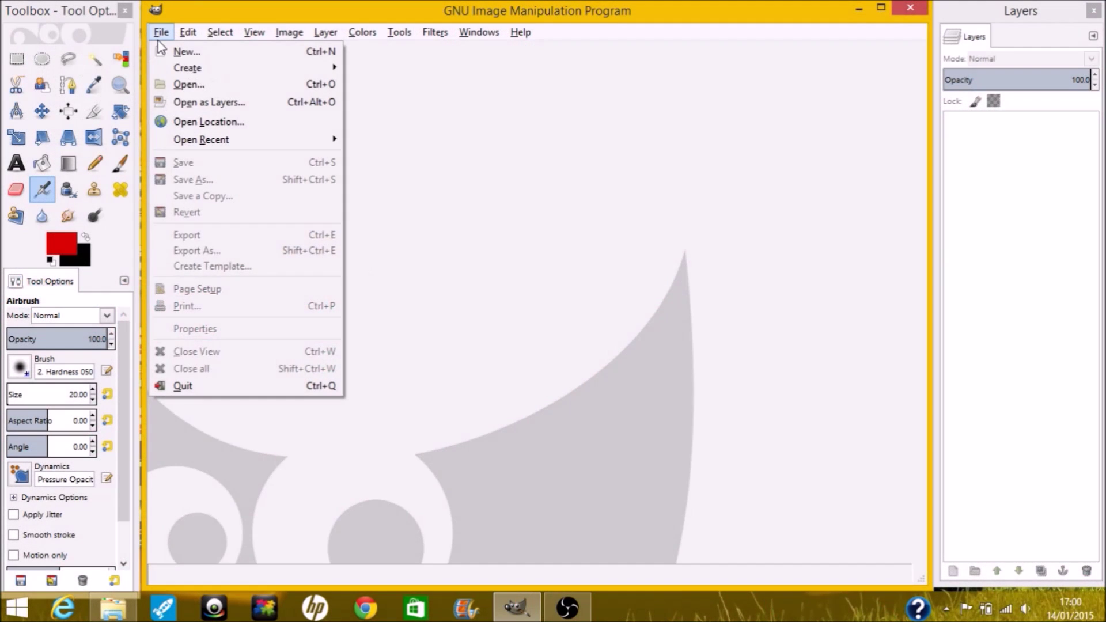
# Create a new black 1920x1080 image and make red d50000 the foreground colour.
pyautogui.click(164, 52)
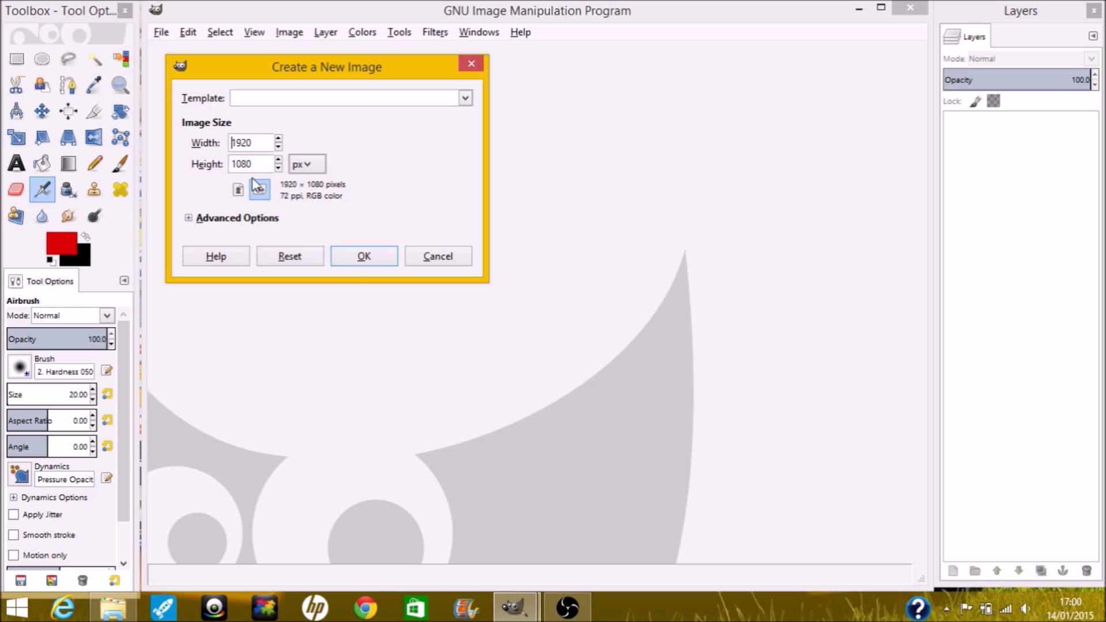
pyautogui.click(361, 257)
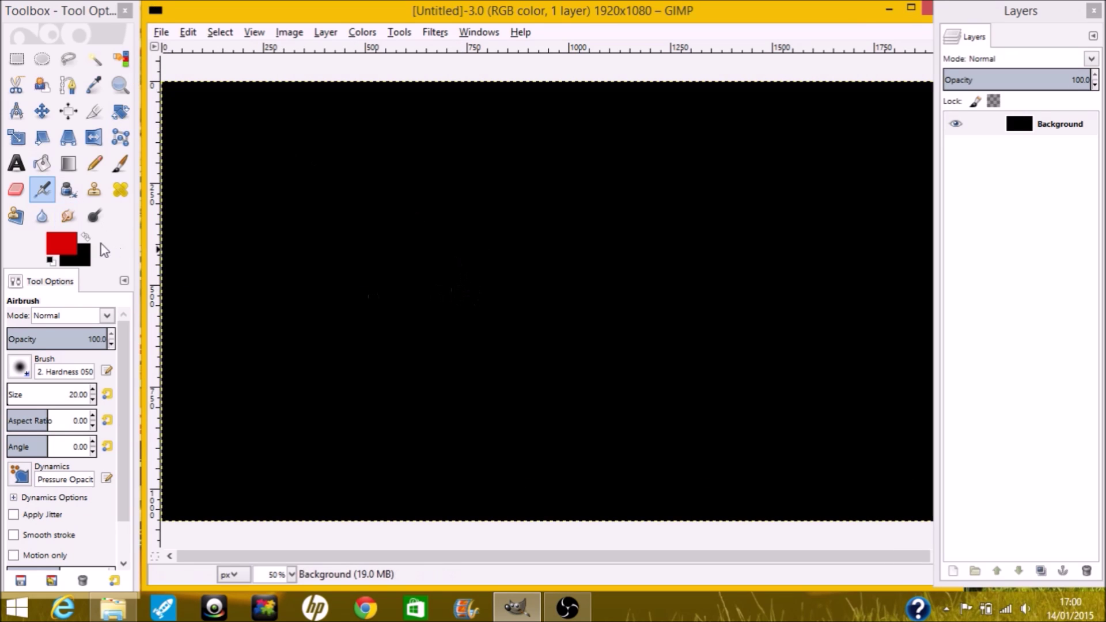
pyautogui.click(67, 243)
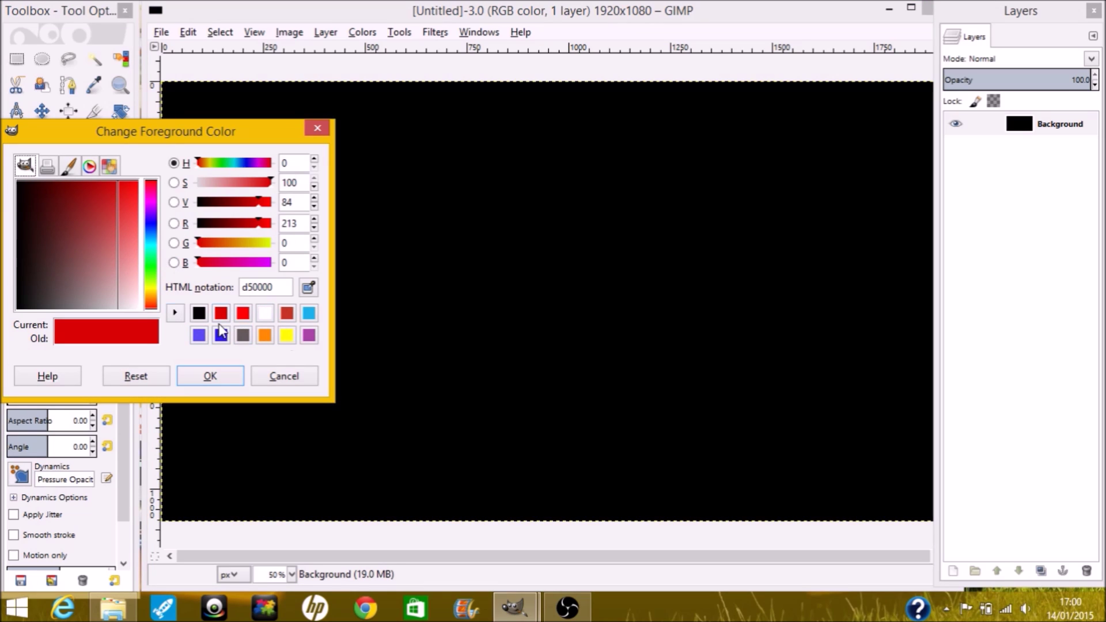
pyautogui.click(212, 375)
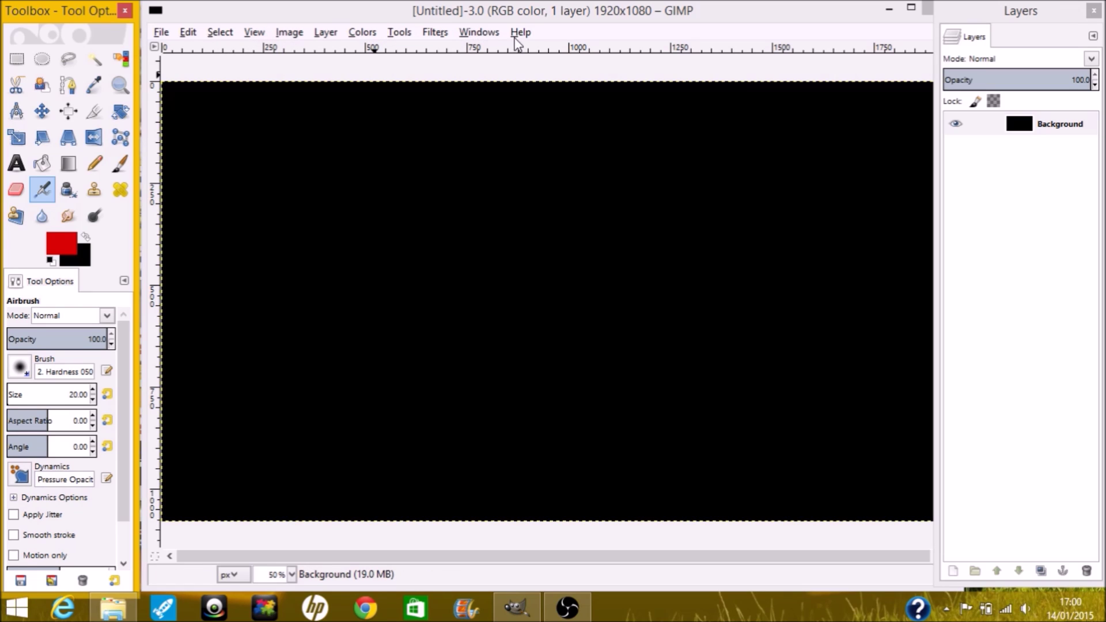
# Preview the Blinds filter with a lower displacement, then cancel it without applying.
pyautogui.click(436, 33)
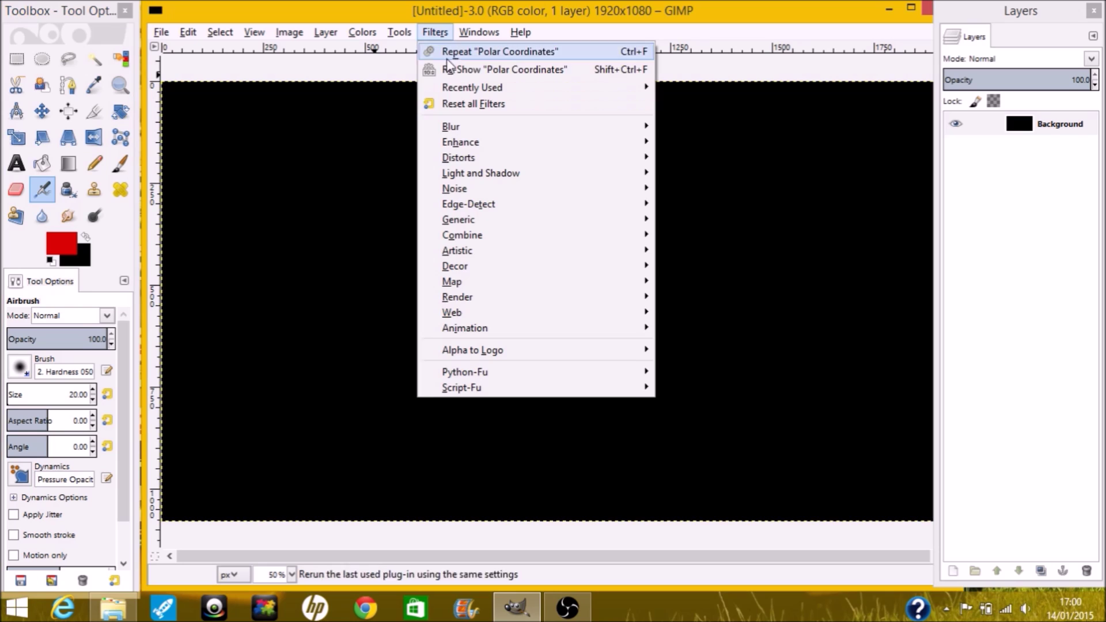
pyautogui.moveTo(522, 156)
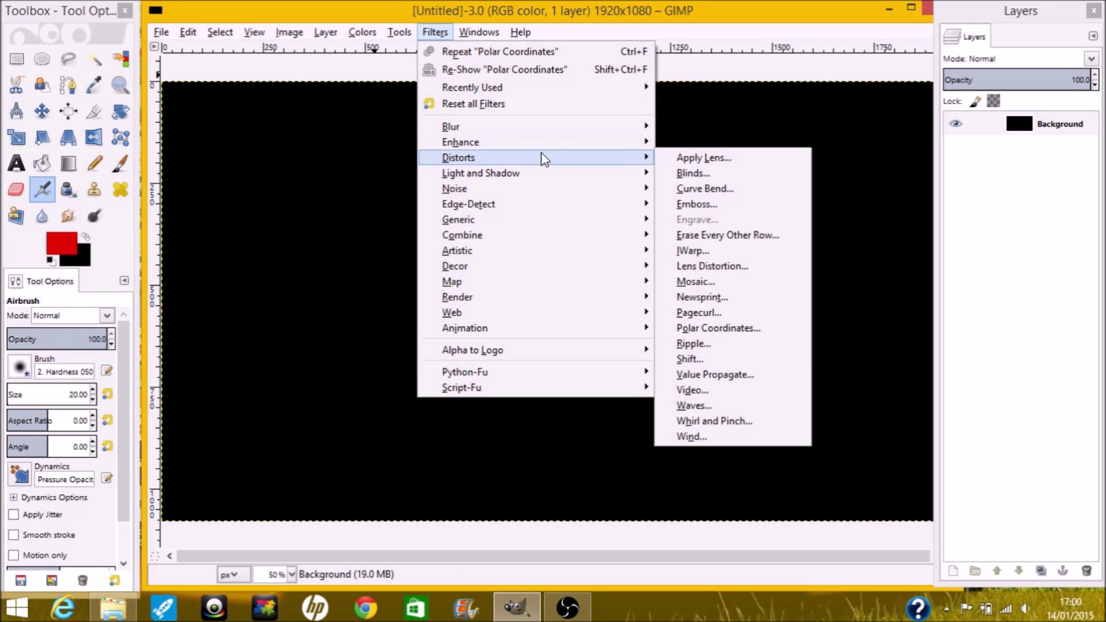
pyautogui.click(691, 171)
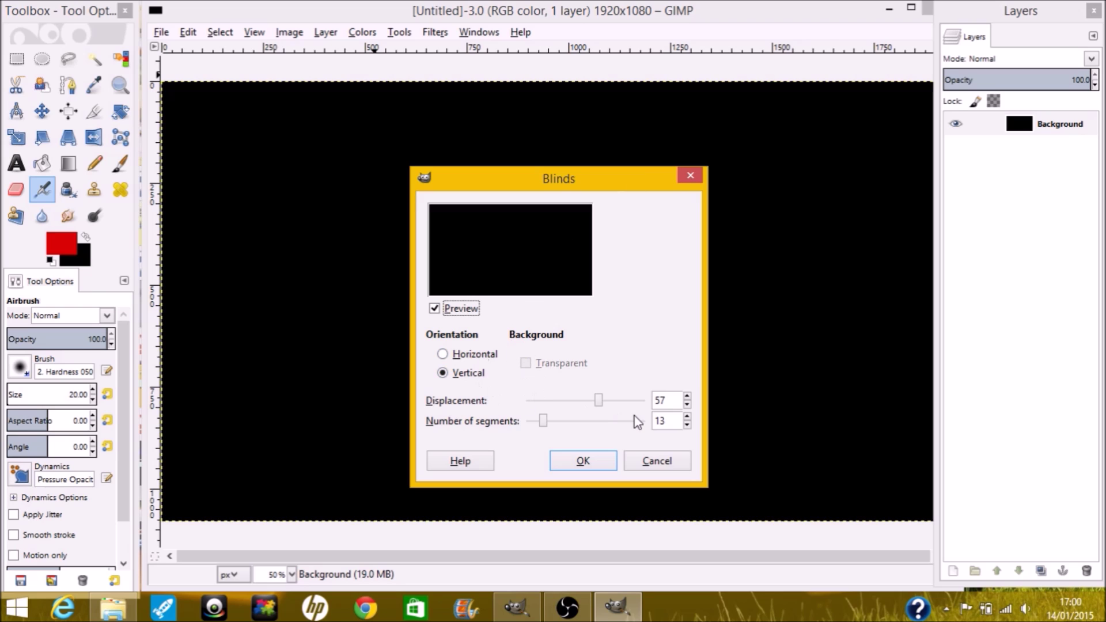
pyautogui.moveTo(599, 401)
pyautogui.mouseDown()
pyautogui.moveTo(569, 401)
pyautogui.moveTo(582, 401)
pyautogui.mouseUp()
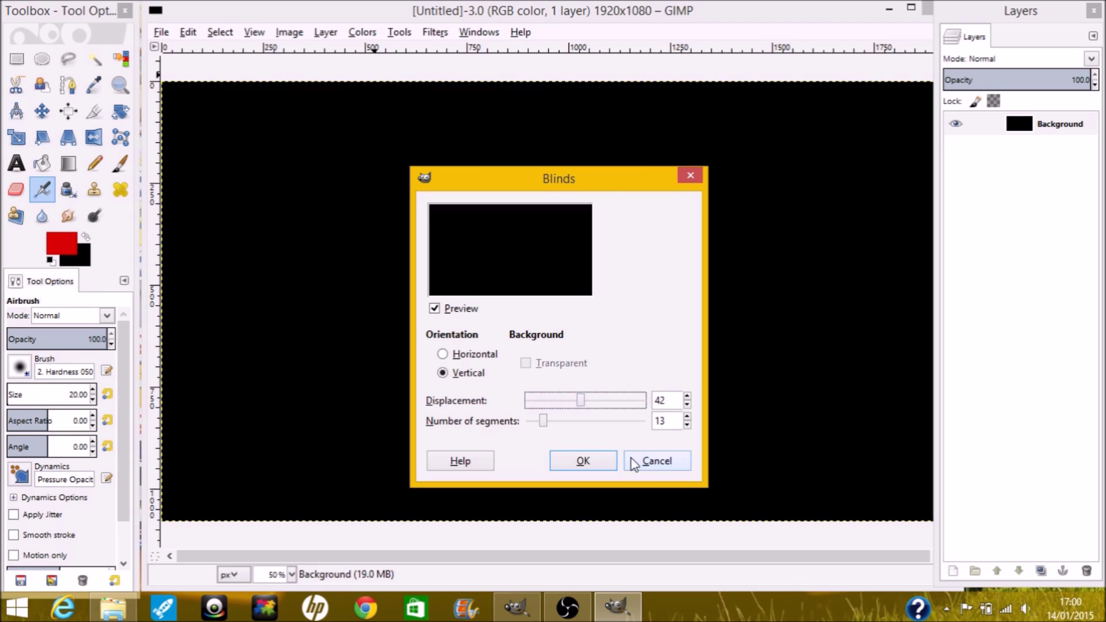
pyautogui.click(657, 461)
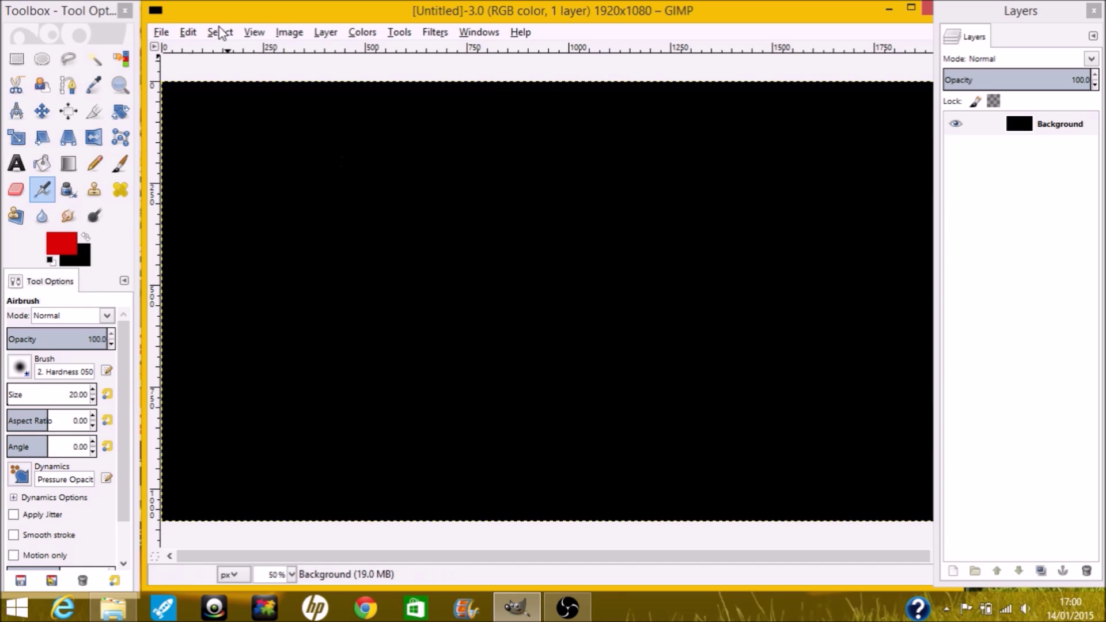
# Fill the layer with red, then apply vertical Blinds (displacement 57, 13 segments) for red-black stripes.
pyautogui.click(189, 33)
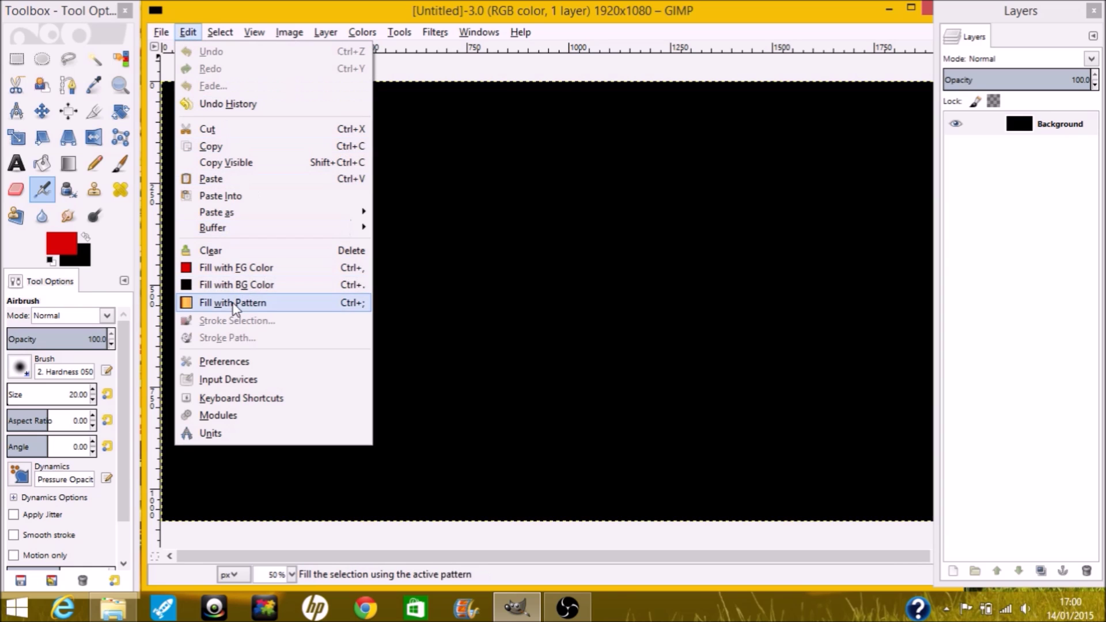
pyautogui.click(240, 266)
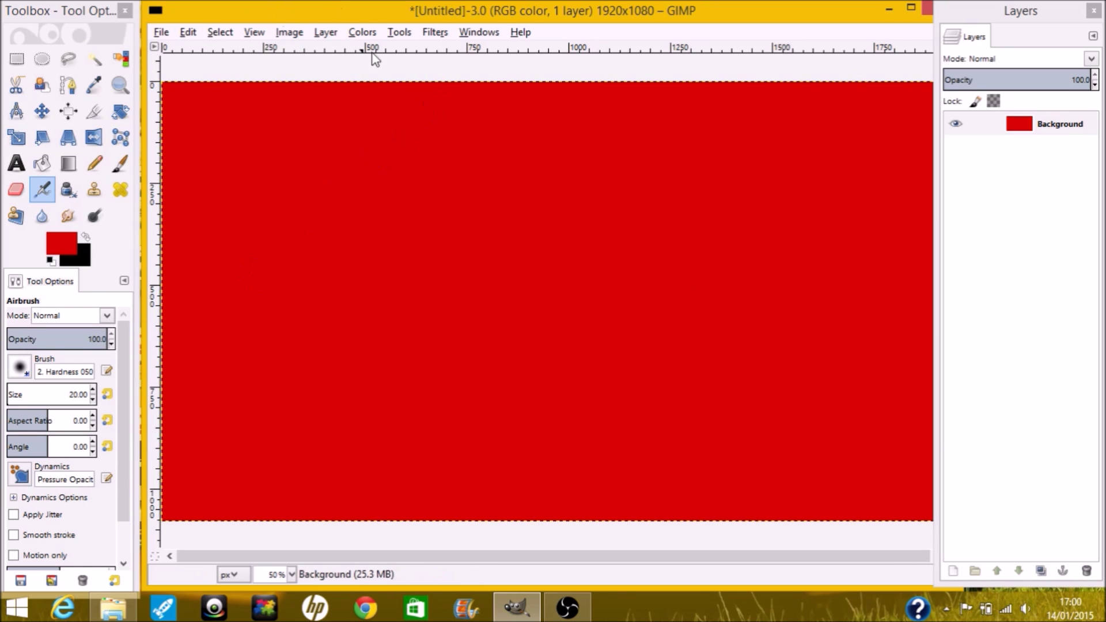
pyautogui.click(437, 34)
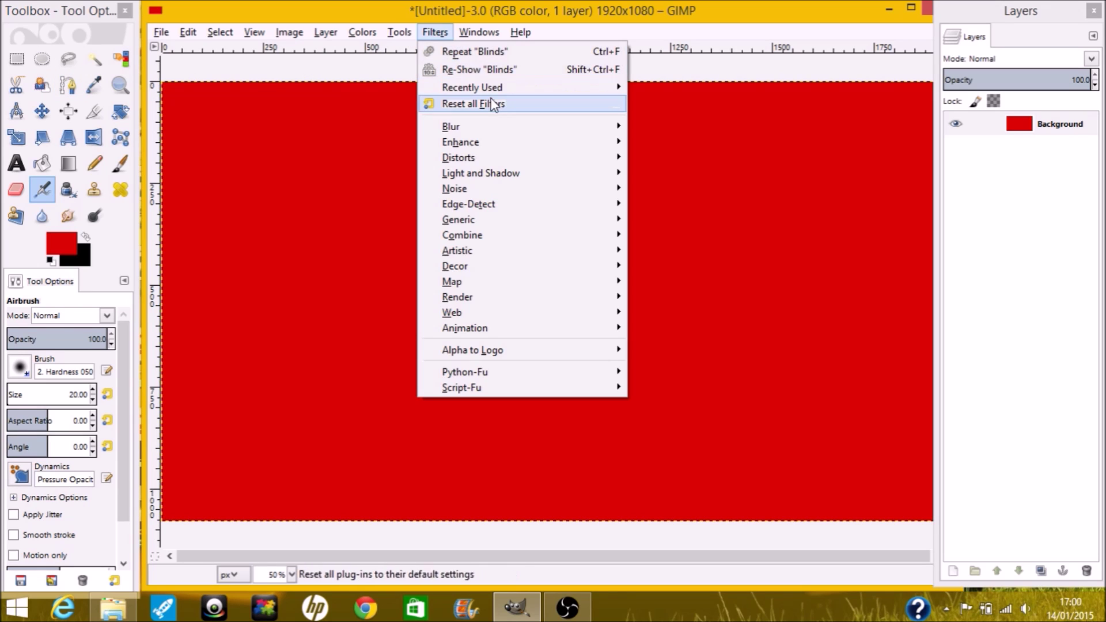
pyautogui.moveTo(484, 151)
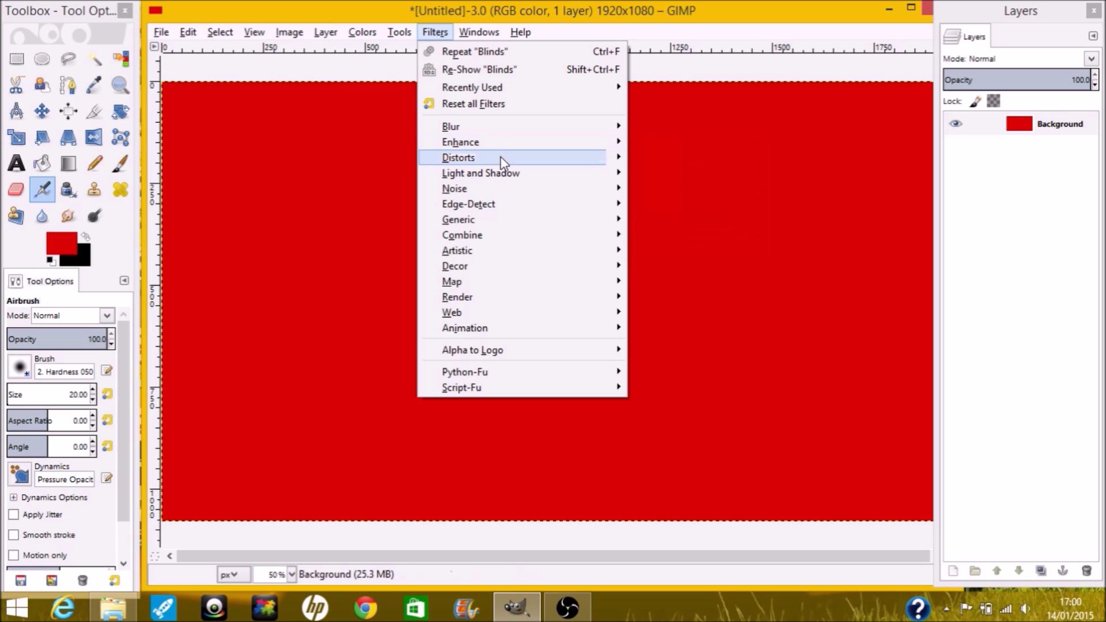
pyautogui.moveTo(585, 158)
pyautogui.click(665, 174)
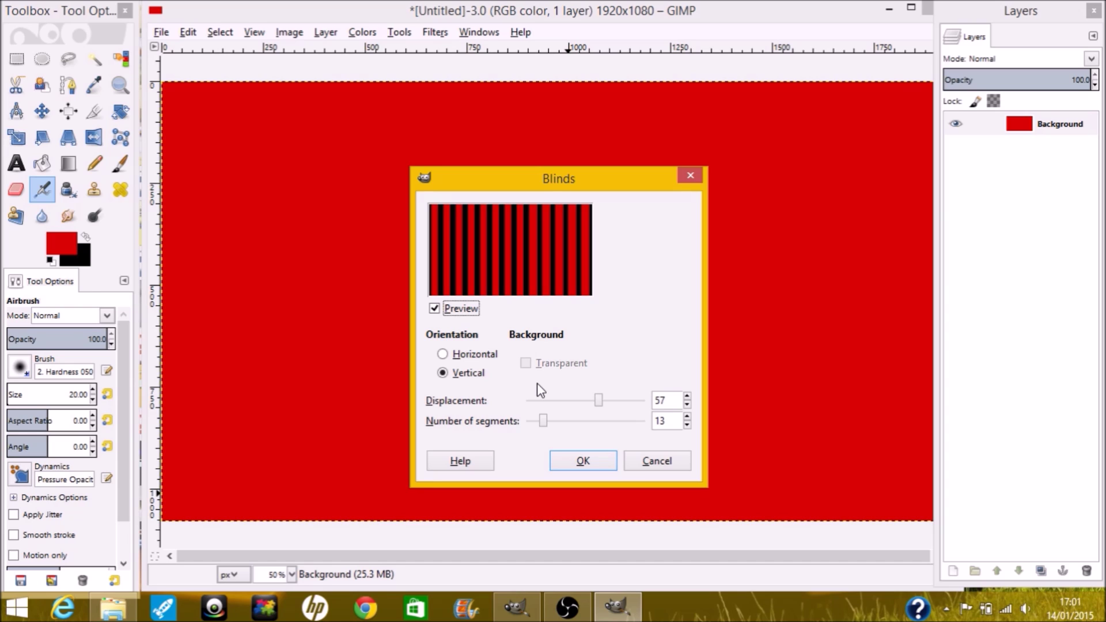
pyautogui.click(584, 462)
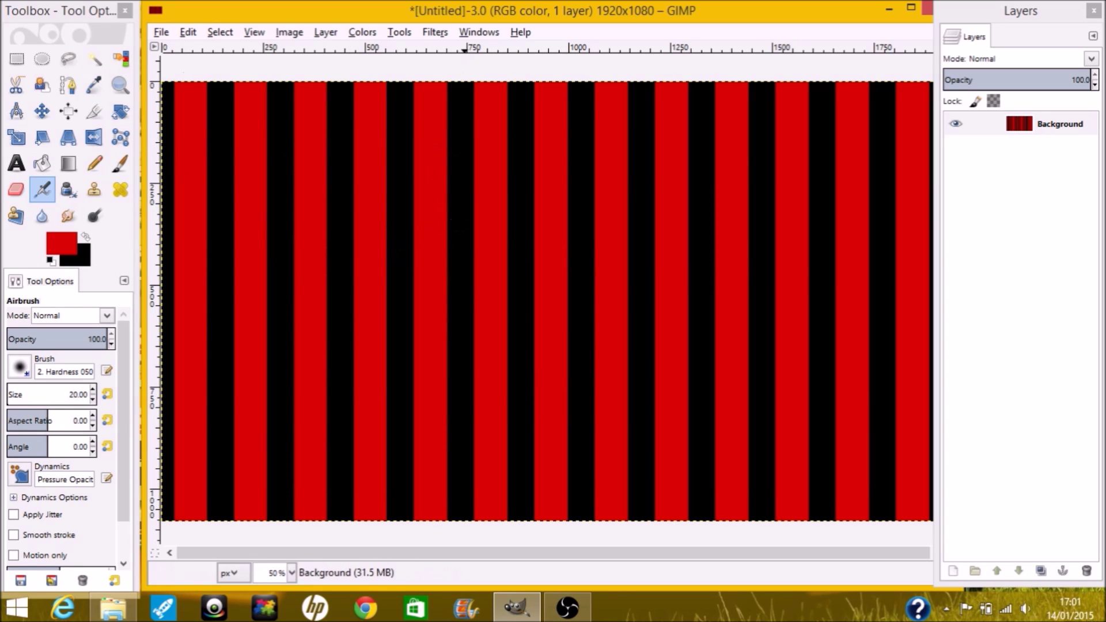
# Apply Polar Coordinates with circle depth 0 and offset angle 0 to form a centred sunburst.
pyautogui.click(436, 33)
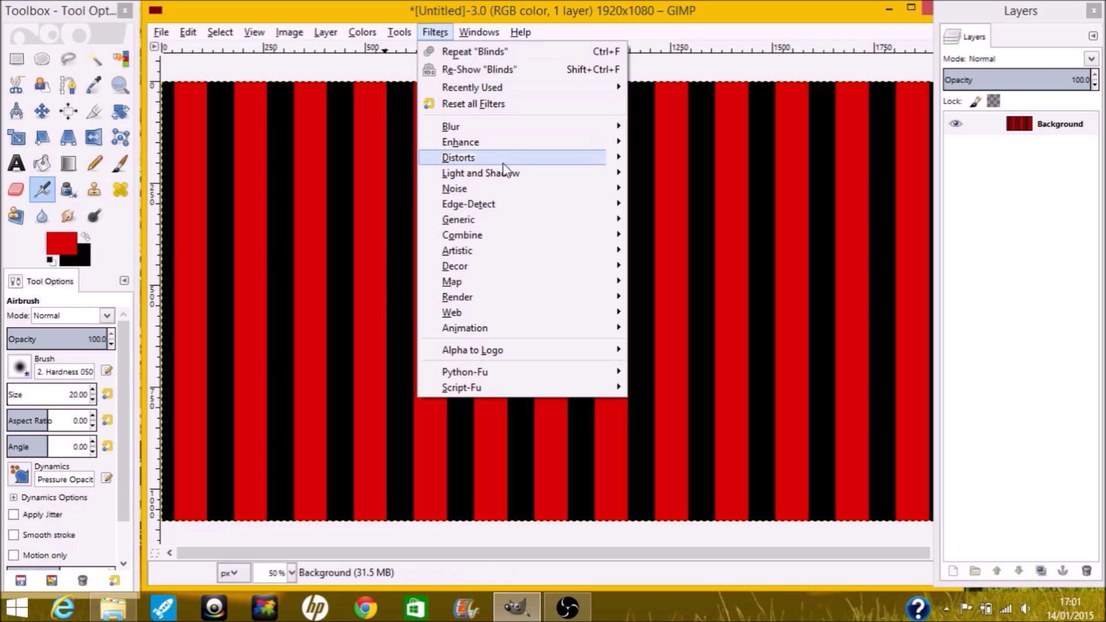
pyautogui.moveTo(505, 158)
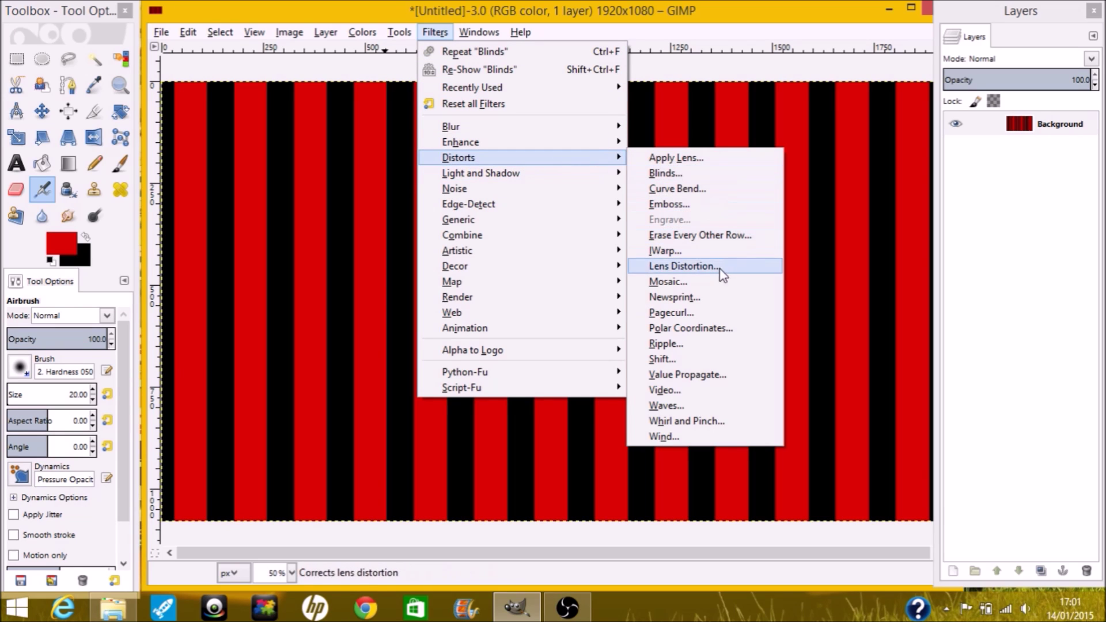
pyautogui.click(721, 322)
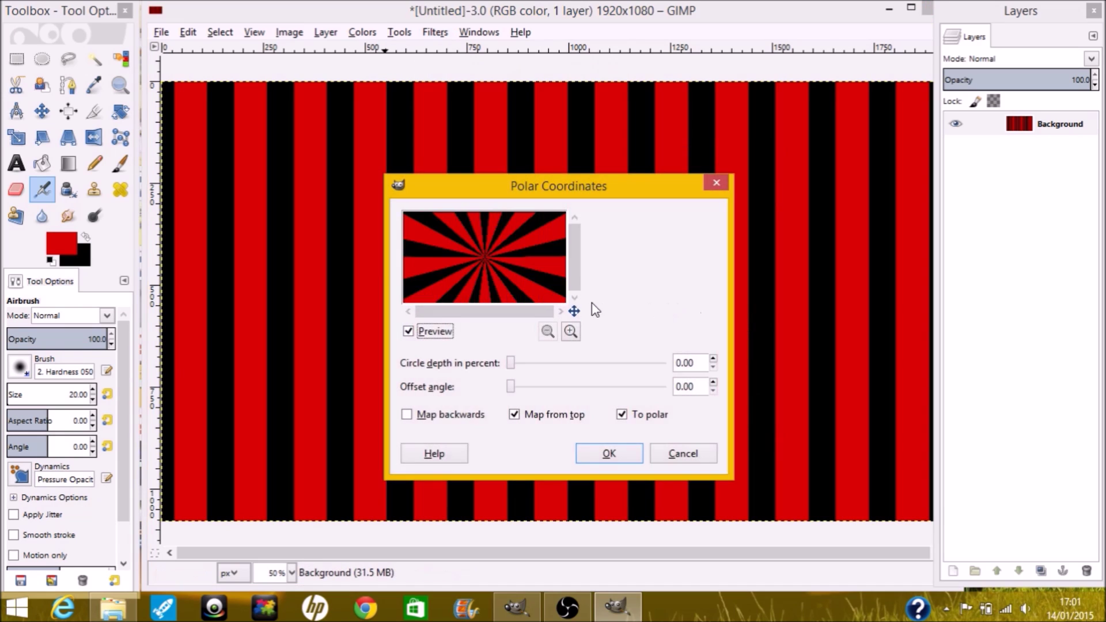
pyautogui.moveTo(511, 369); pyautogui.dragTo(653, 363)
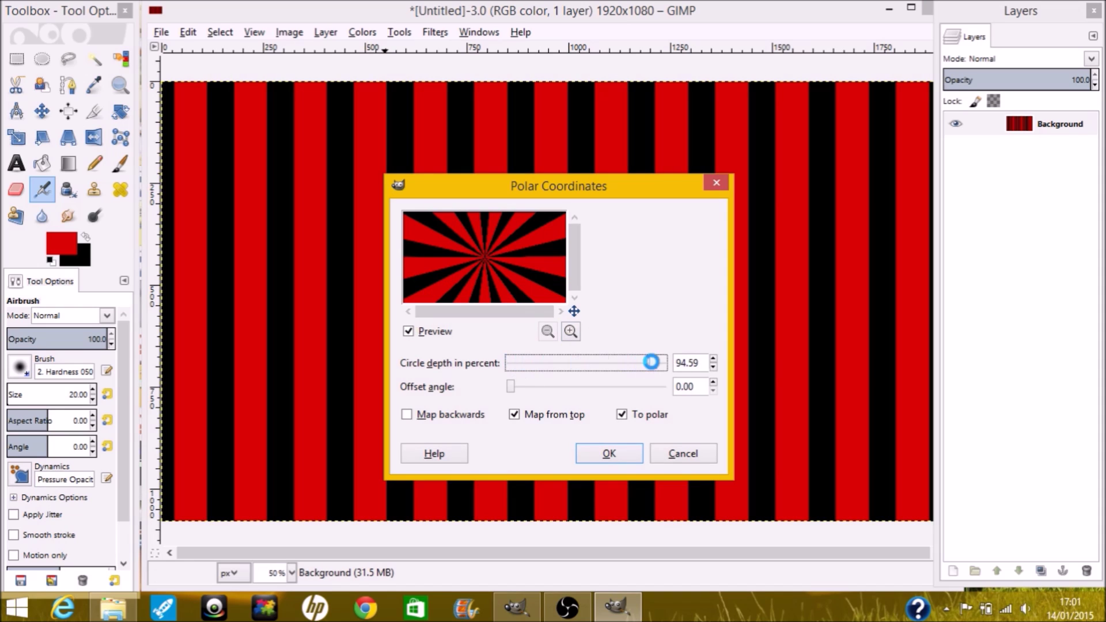
pyautogui.moveTo(654, 363); pyautogui.dragTo(483, 370)
pyautogui.click(606, 454)
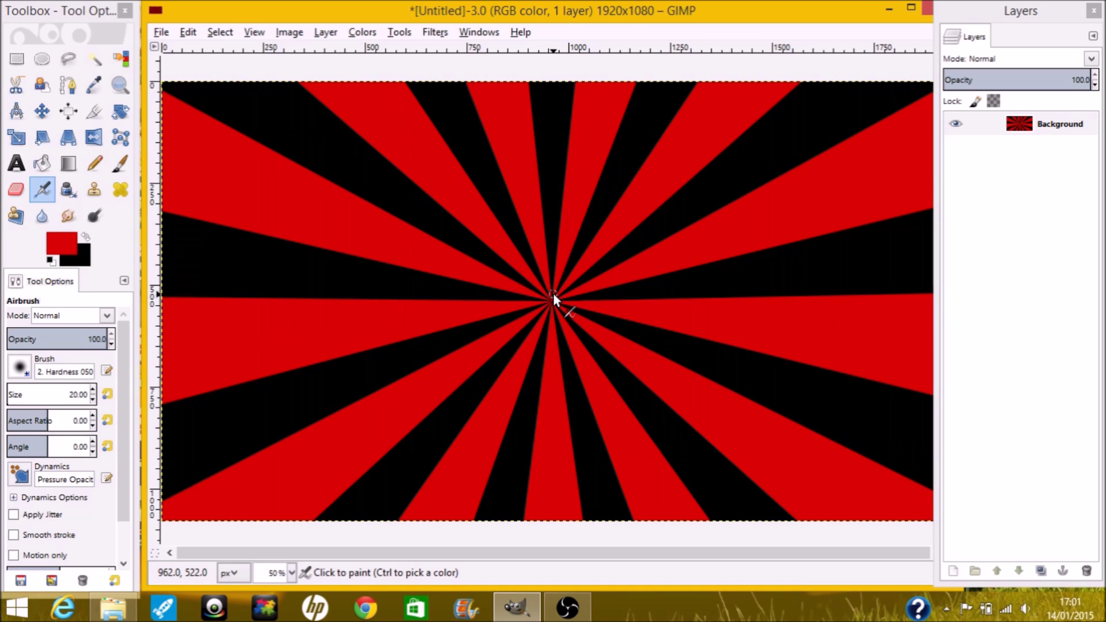
# Drag the blue grunge texture image from its folder into GIMP as a new layer.
pyautogui.click(115, 611)
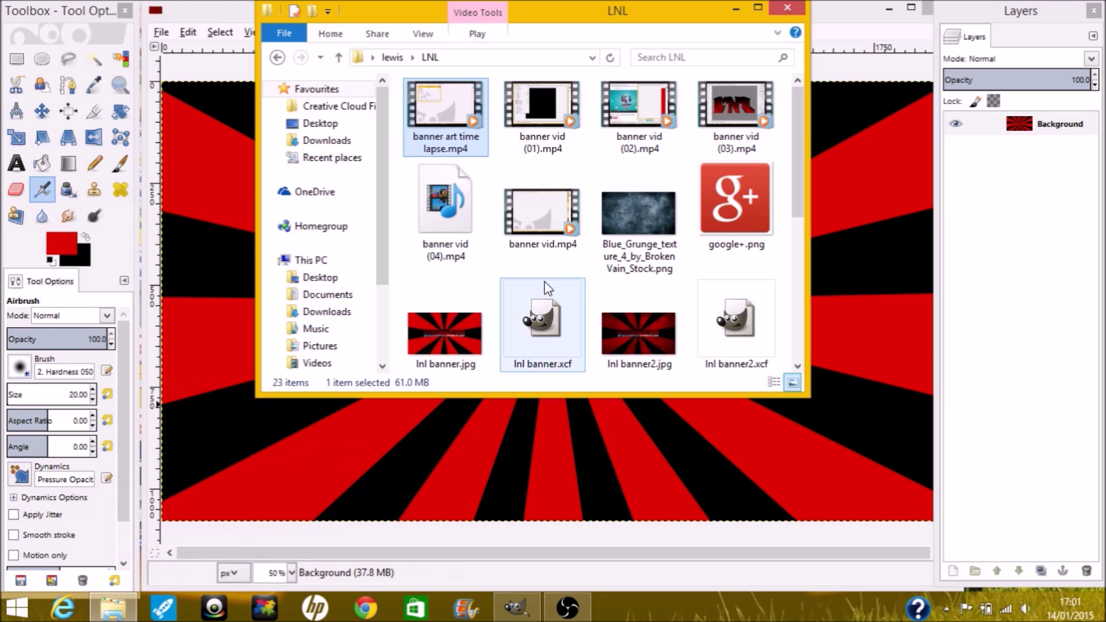
pyautogui.click(622, 233)
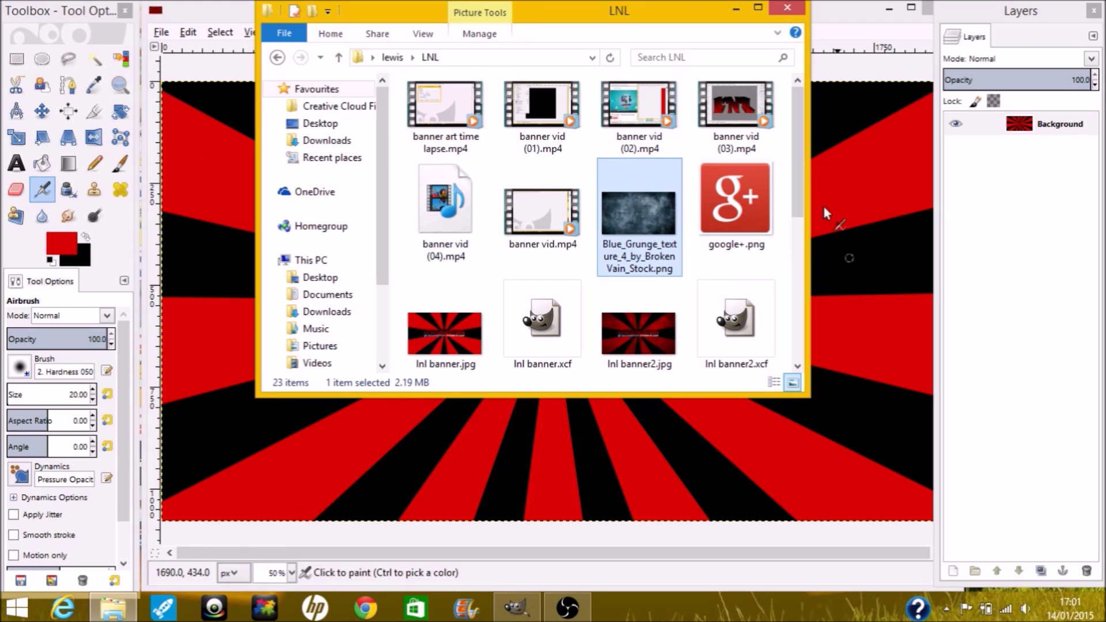
pyautogui.moveTo(825, 212); pyautogui.dragTo(824, 213)
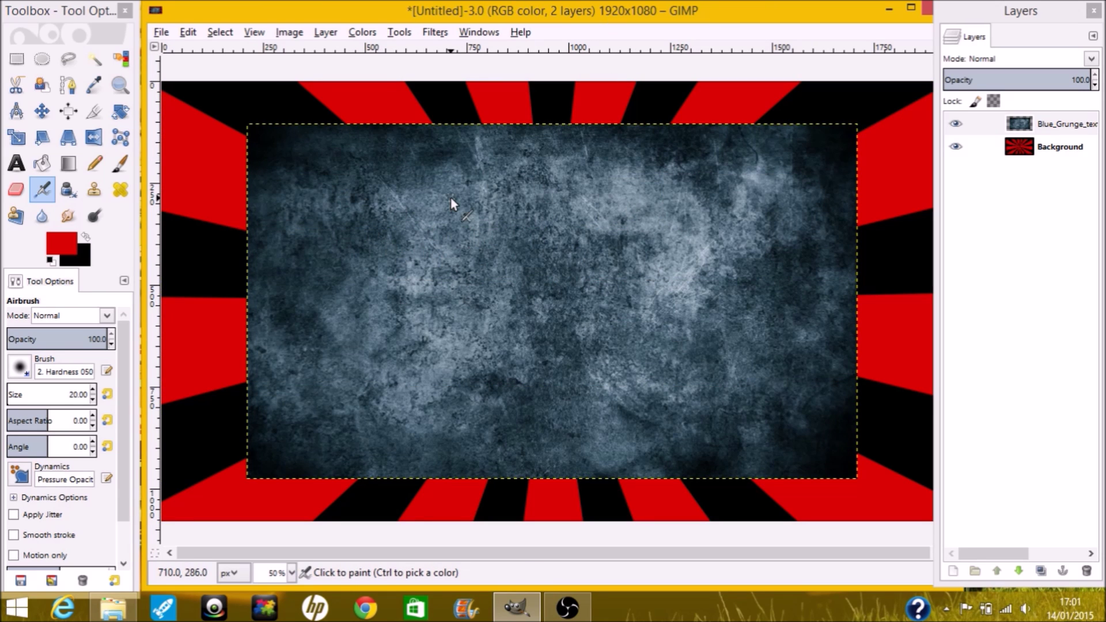
# Colorize the texture red with hue 360 and set its layer mode to Multiply.
pyautogui.click(361, 33)
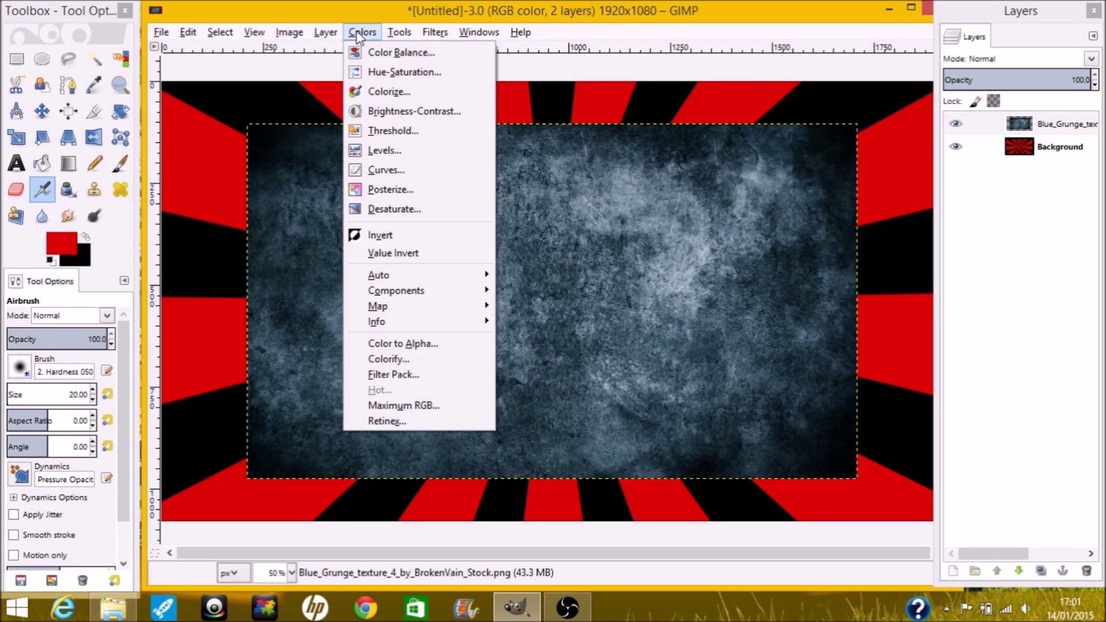
pyautogui.click(406, 92)
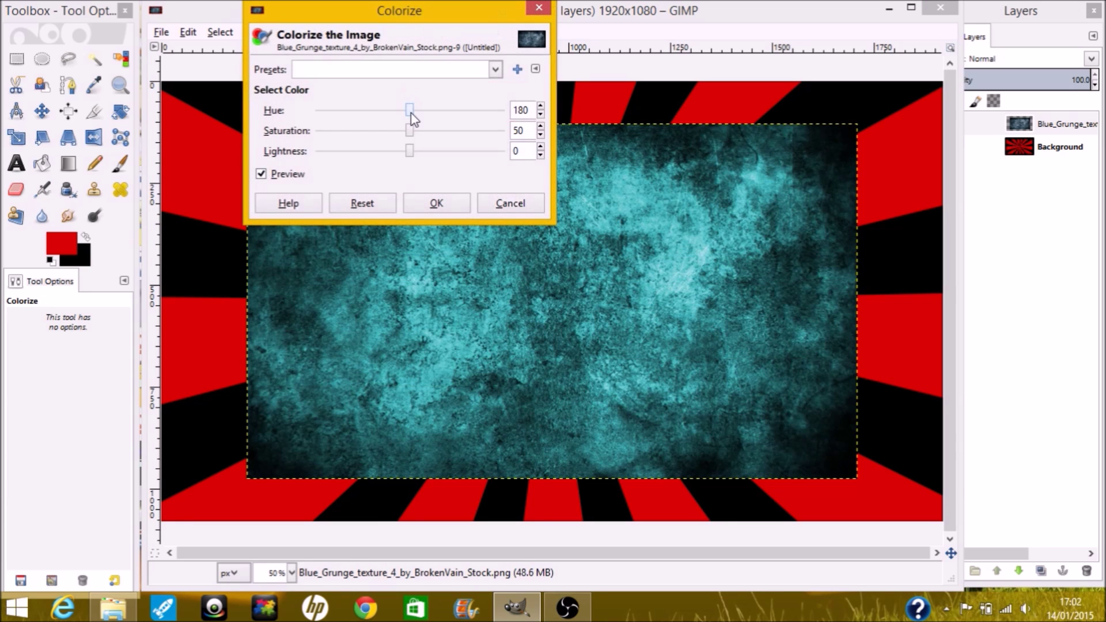
pyautogui.moveTo(413, 113); pyautogui.dragTo(531, 128)
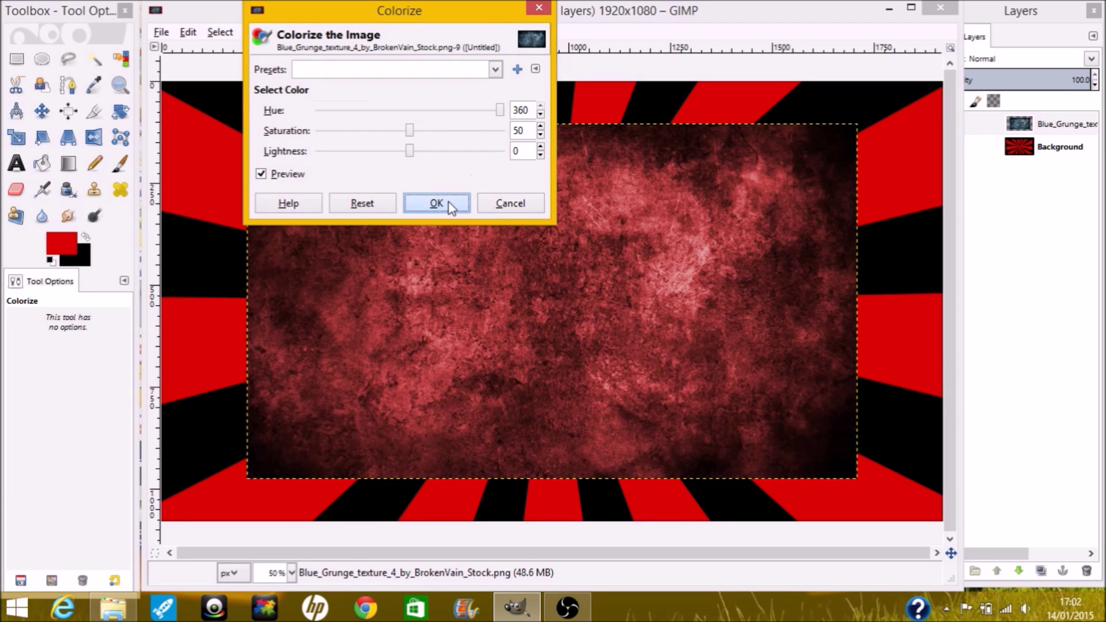
pyautogui.click(439, 203)
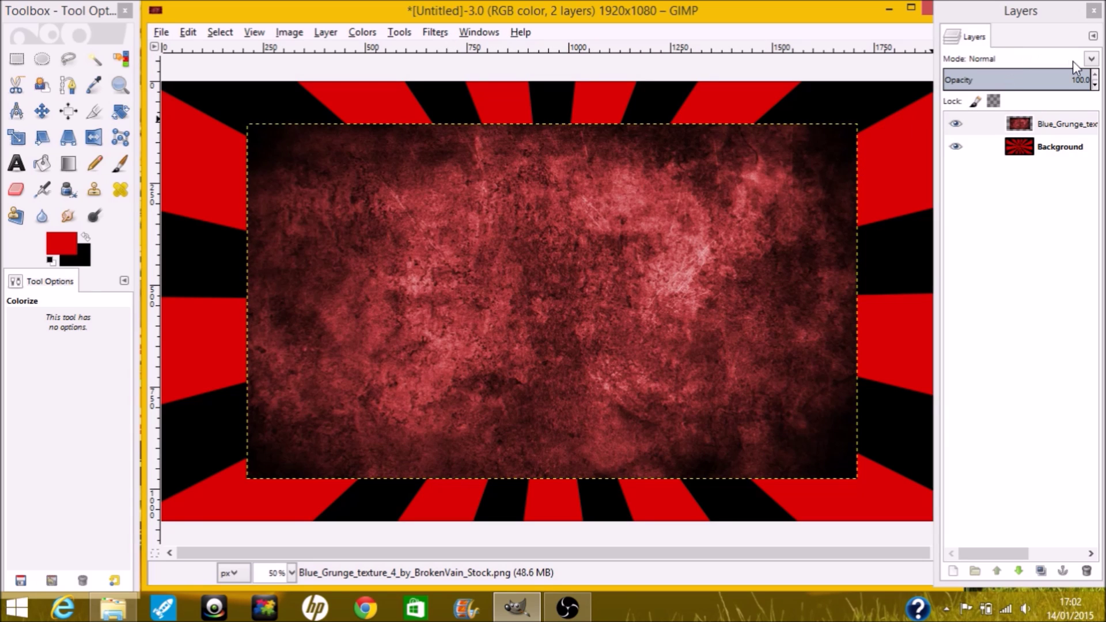
pyautogui.click(1094, 59)
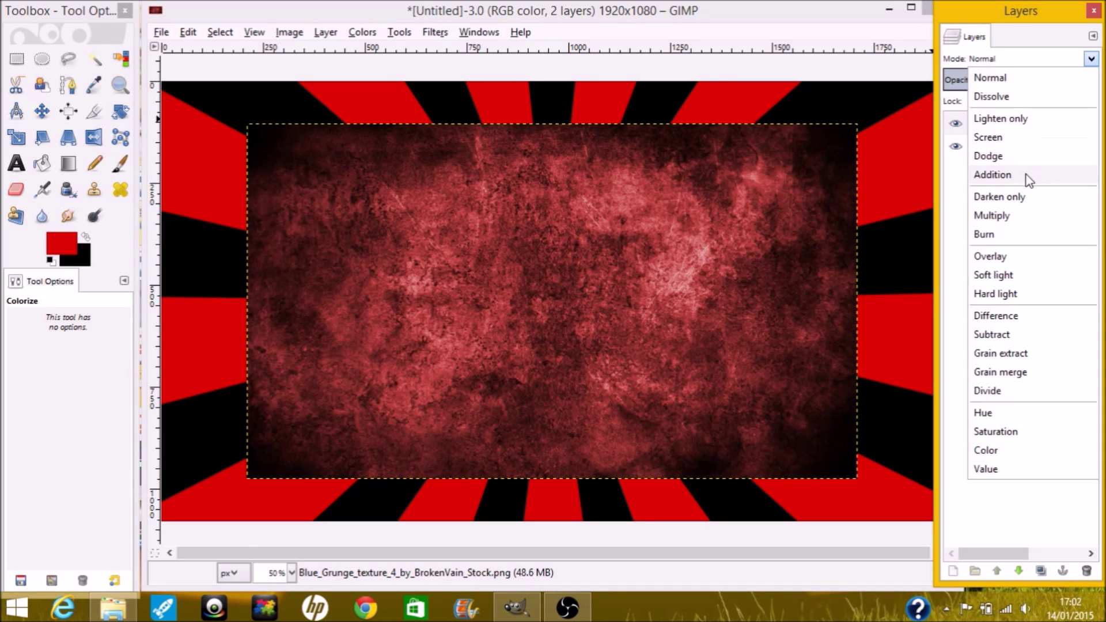
pyautogui.click(1022, 220)
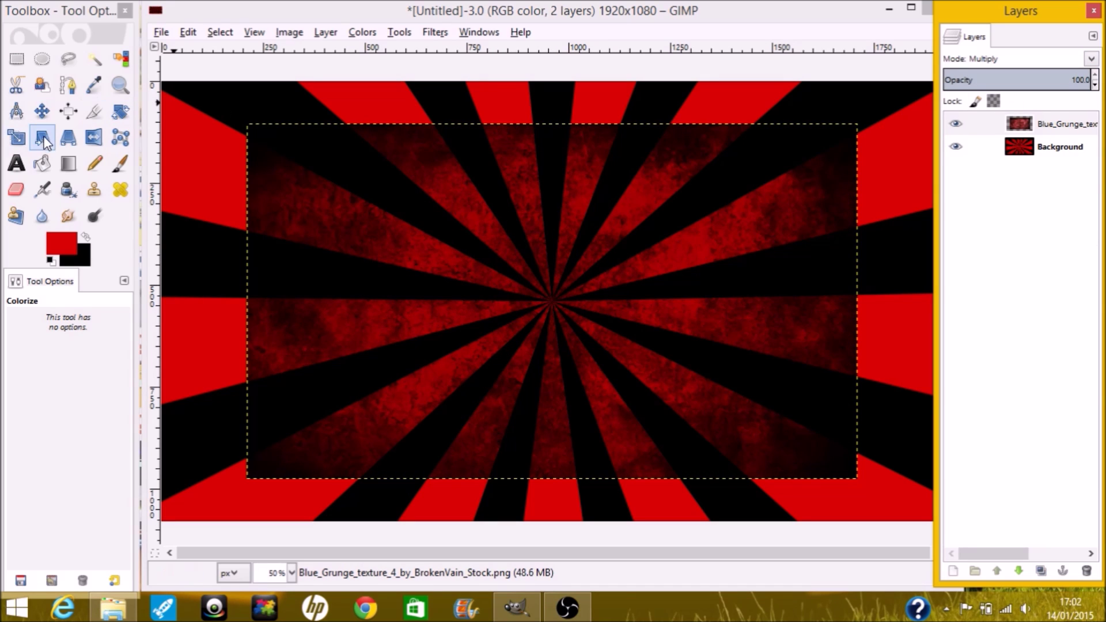
# Scale the grunge texture layer to 1920x1080 with the width-height chain unlinked.
pyautogui.click(16, 137)
pyautogui.click(608, 275)
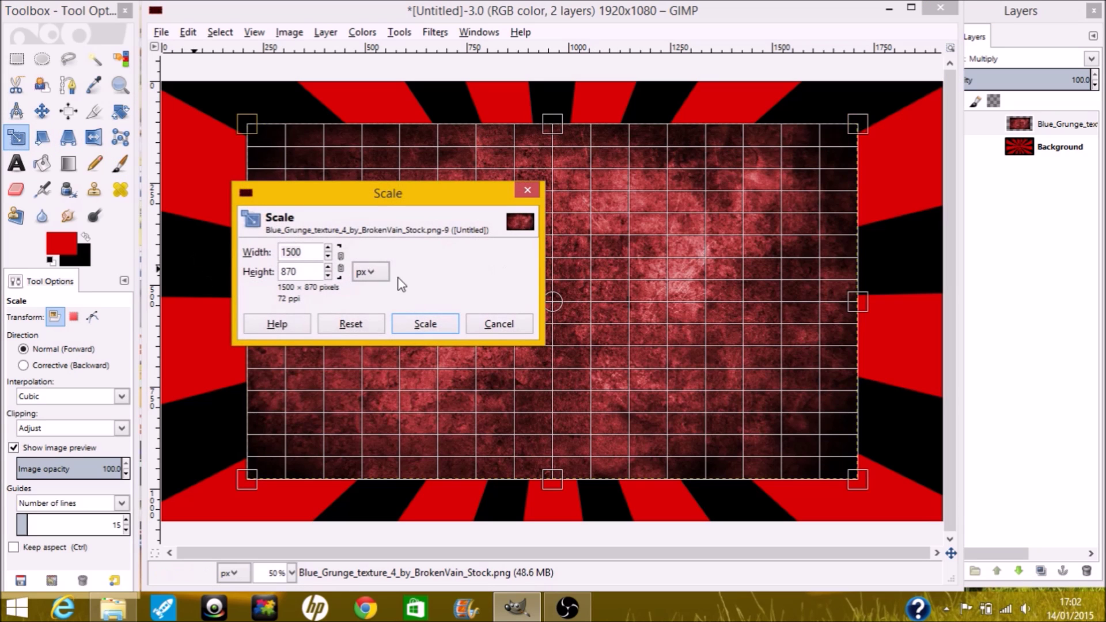
pyautogui.click(341, 262)
pyautogui.click(340, 260)
pyautogui.click(326, 270)
pyautogui.click(327, 276)
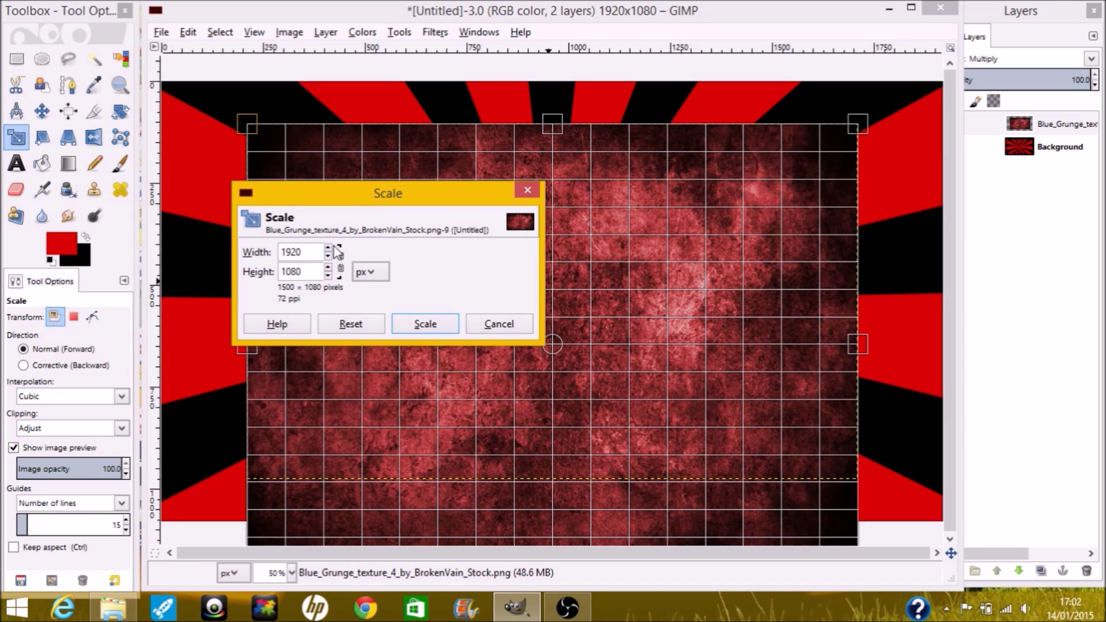
pyautogui.click(326, 249)
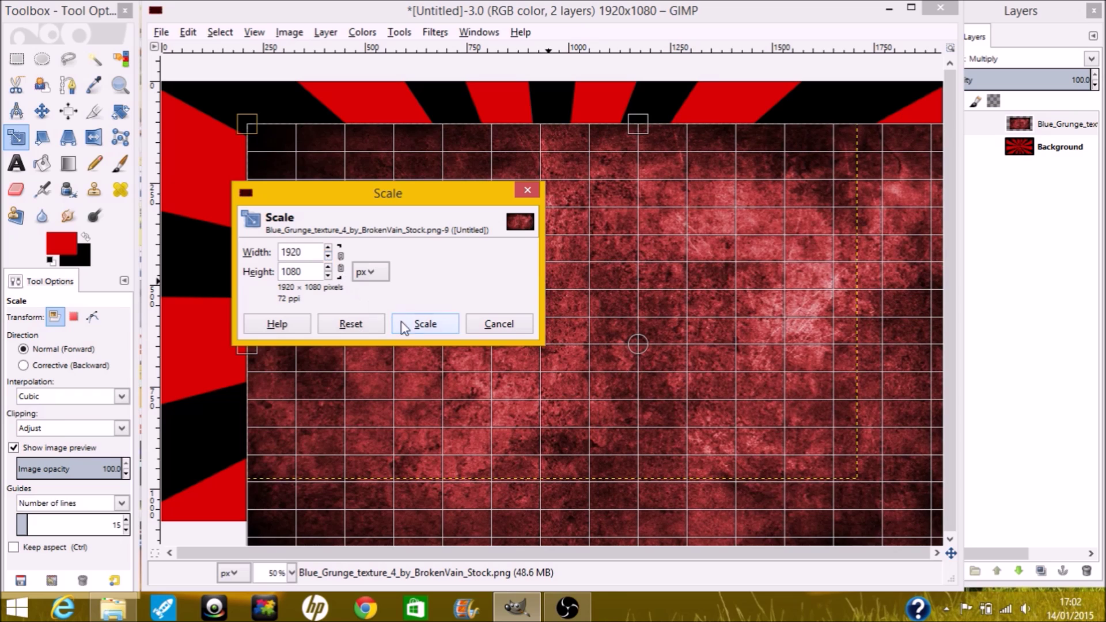
pyautogui.click(405, 324)
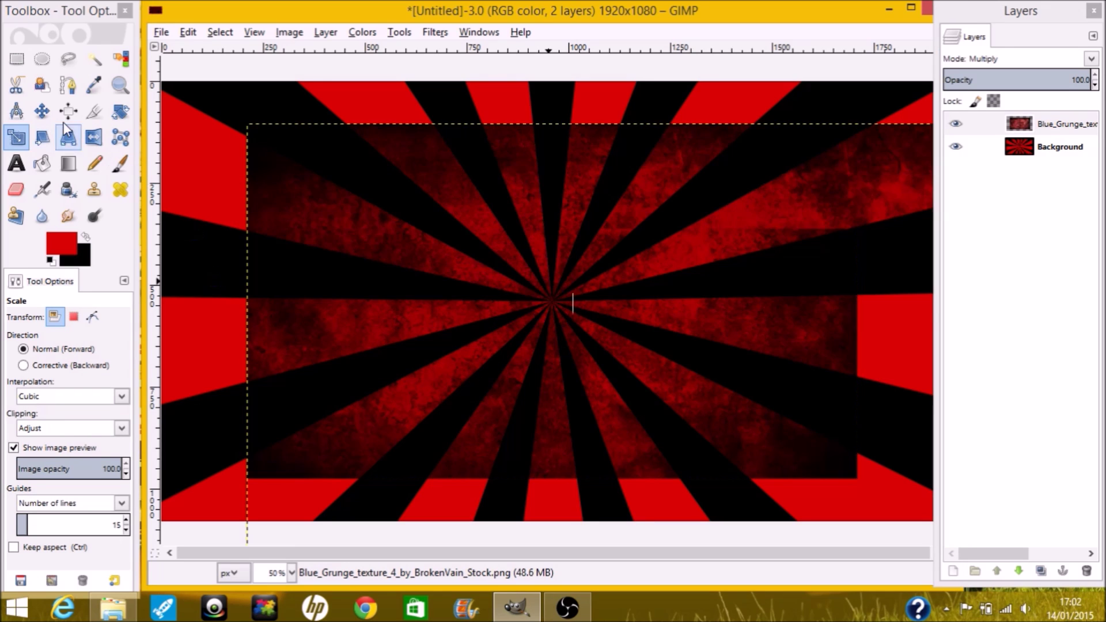
# Centre the texture layer horizontally and vertically on the canvas with the Align tool.
pyautogui.click(68, 111)
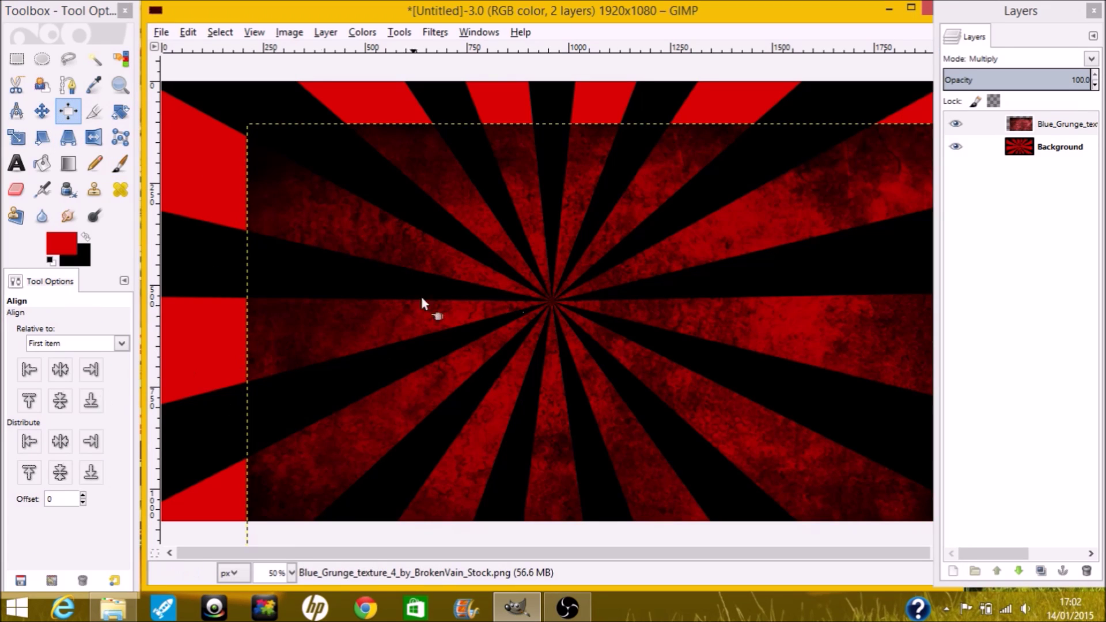
pyautogui.click(641, 305)
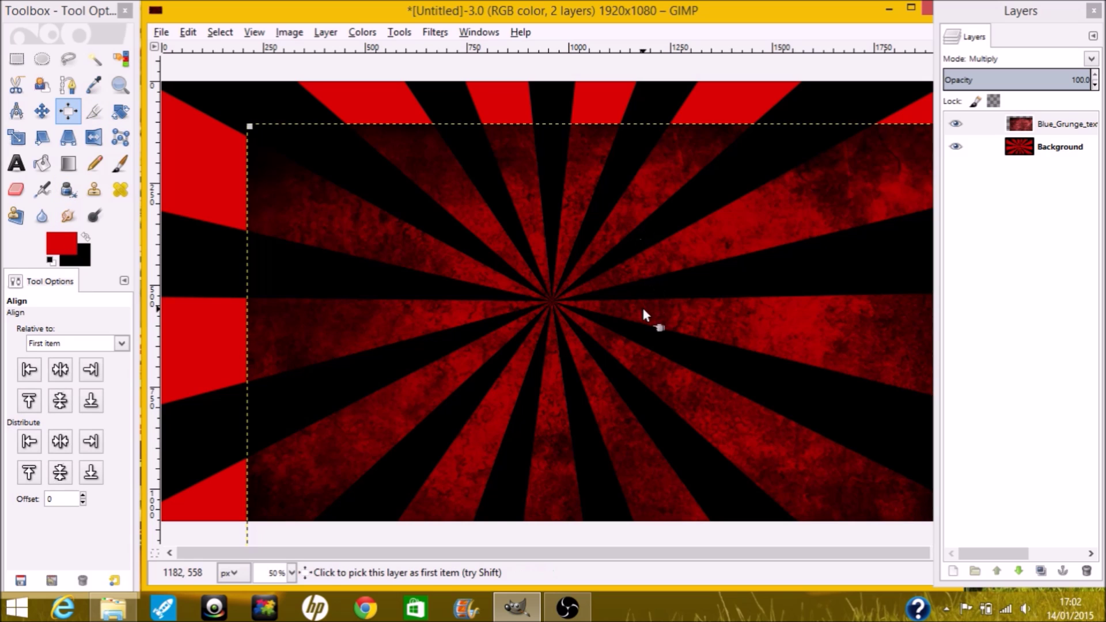
pyautogui.click(60, 369)
pyautogui.click(59, 400)
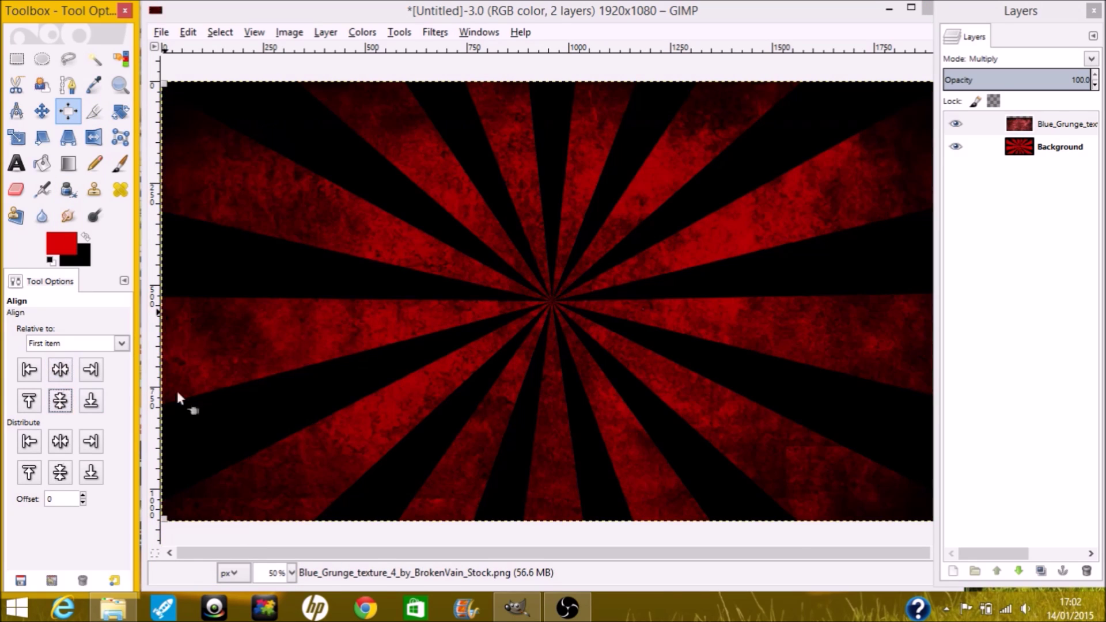
# Lower the Background layer's opacity to 68.1, then undo that change.
pyautogui.click(1059, 144)
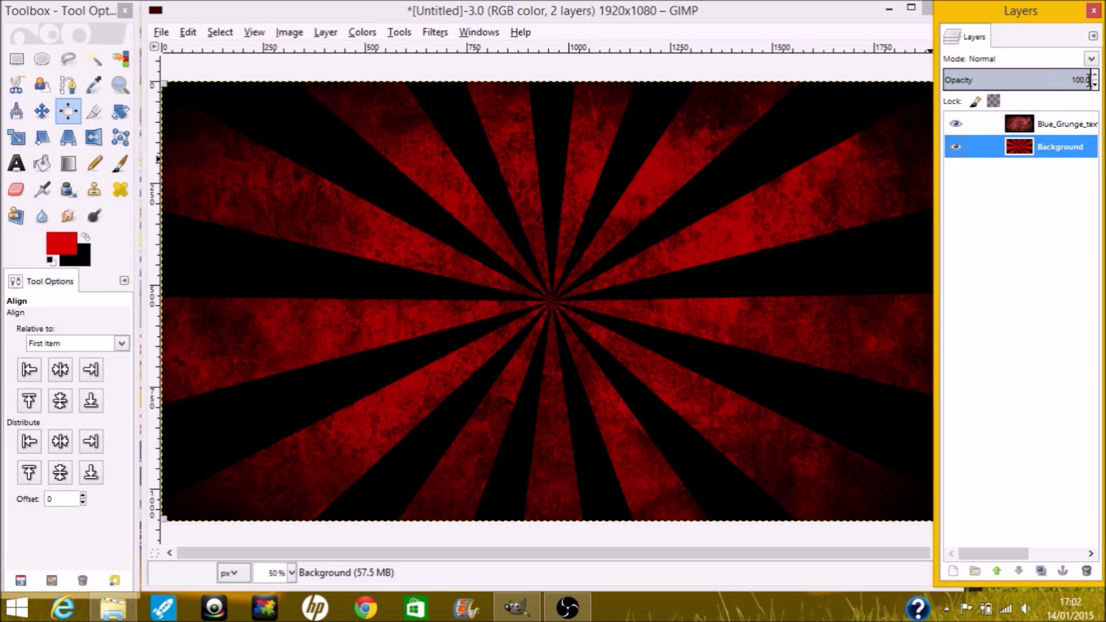
pyautogui.moveTo(1089, 80); pyautogui.dragTo(1056, 79)
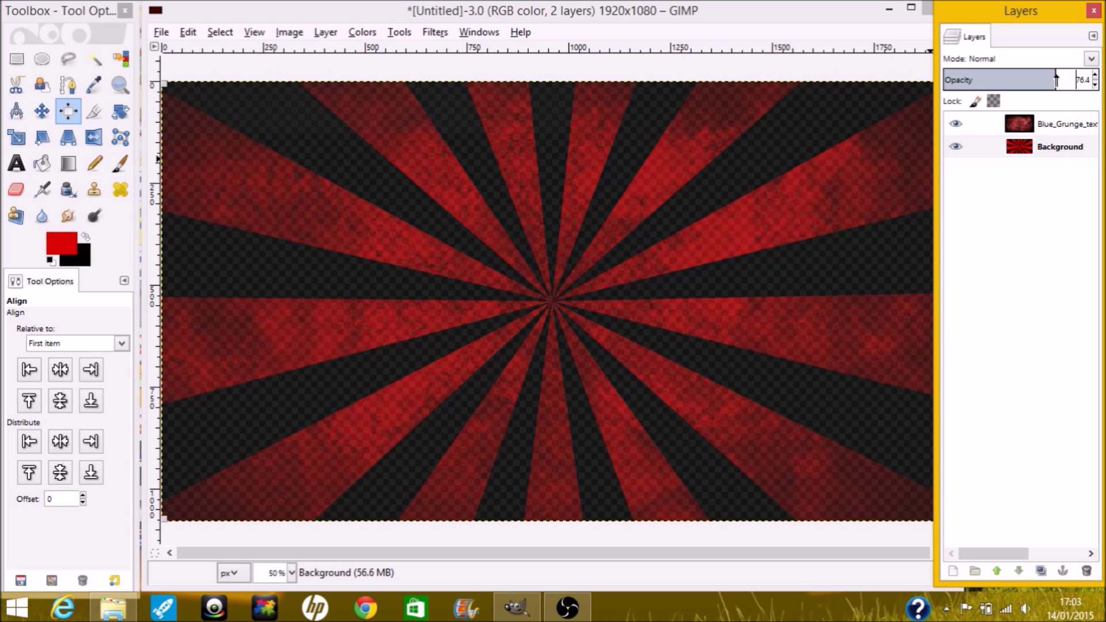
pyautogui.moveTo(1050, 79); pyautogui.dragTo(1044, 79)
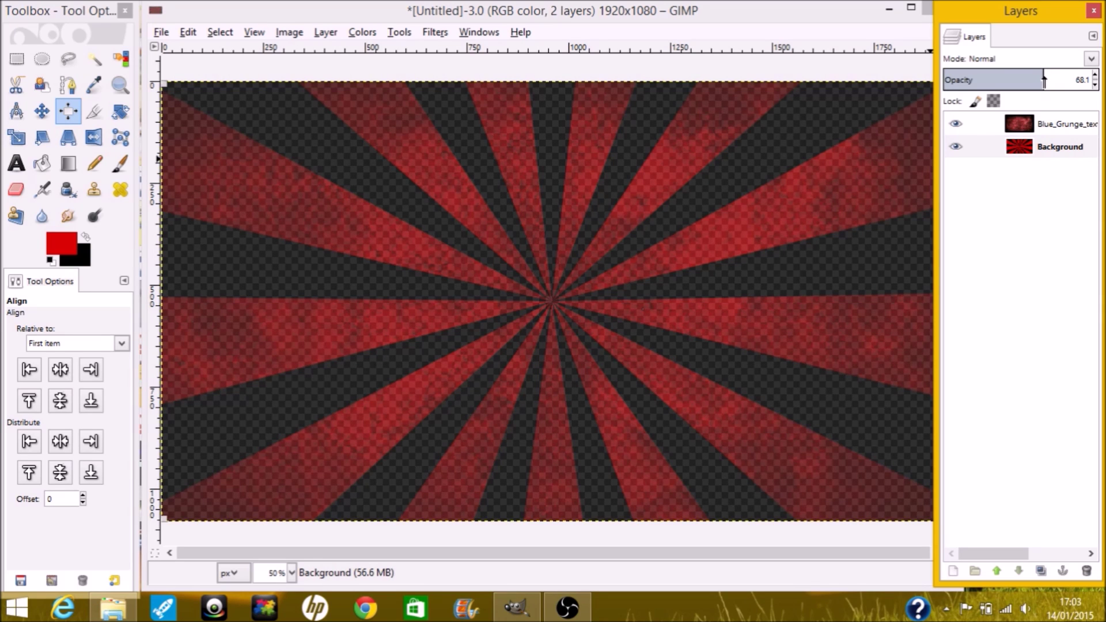
pyautogui.click(1054, 149)
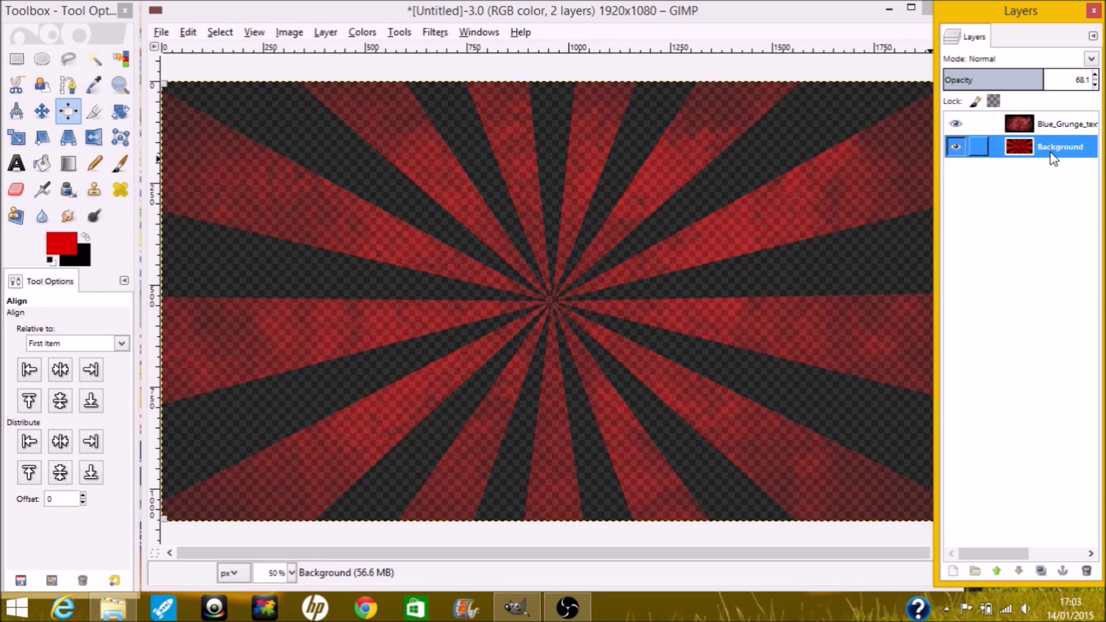
pyautogui.click(1055, 128)
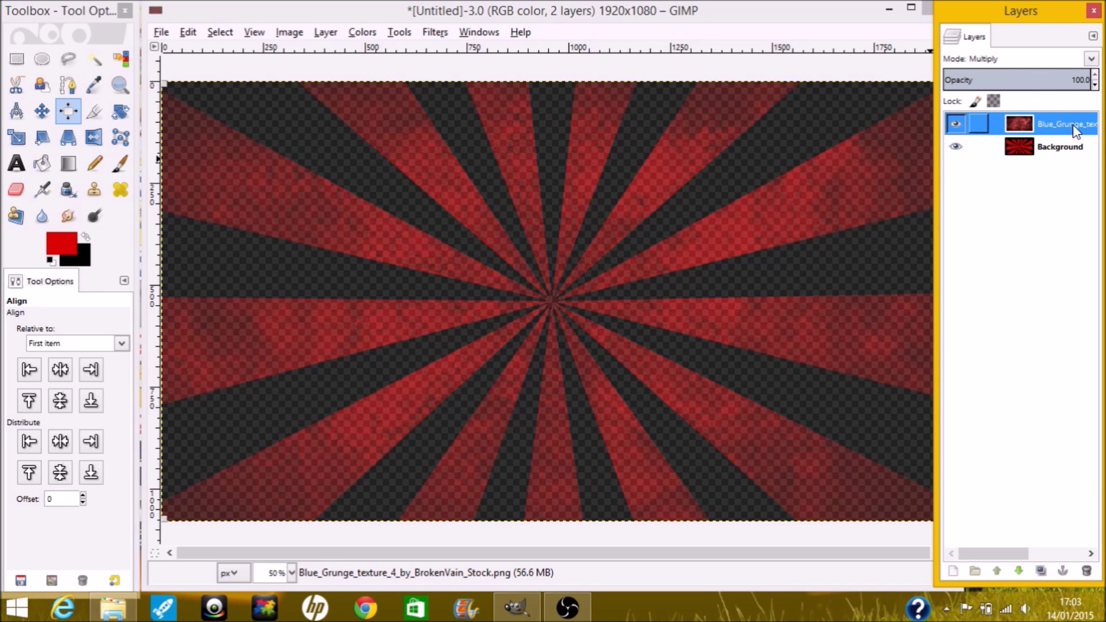
pyautogui.hotkey('ctrl', 'z')
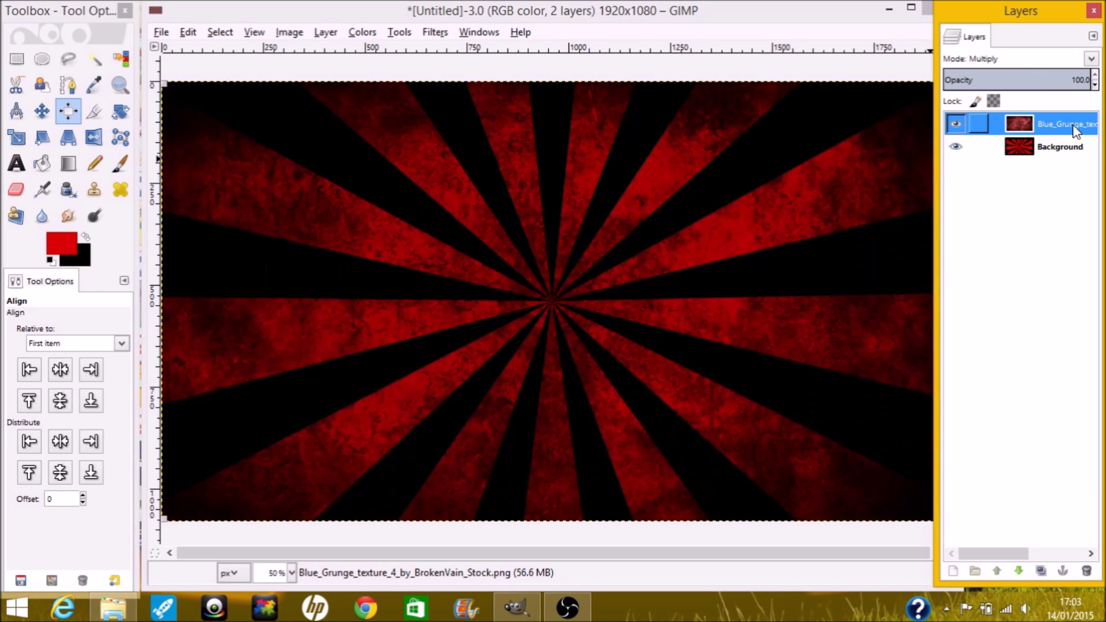
# Set the grunge texture layer's opacity to about 70.3.
pyautogui.click(1061, 147)
pyautogui.click(1062, 126)
pyautogui.click(1083, 80)
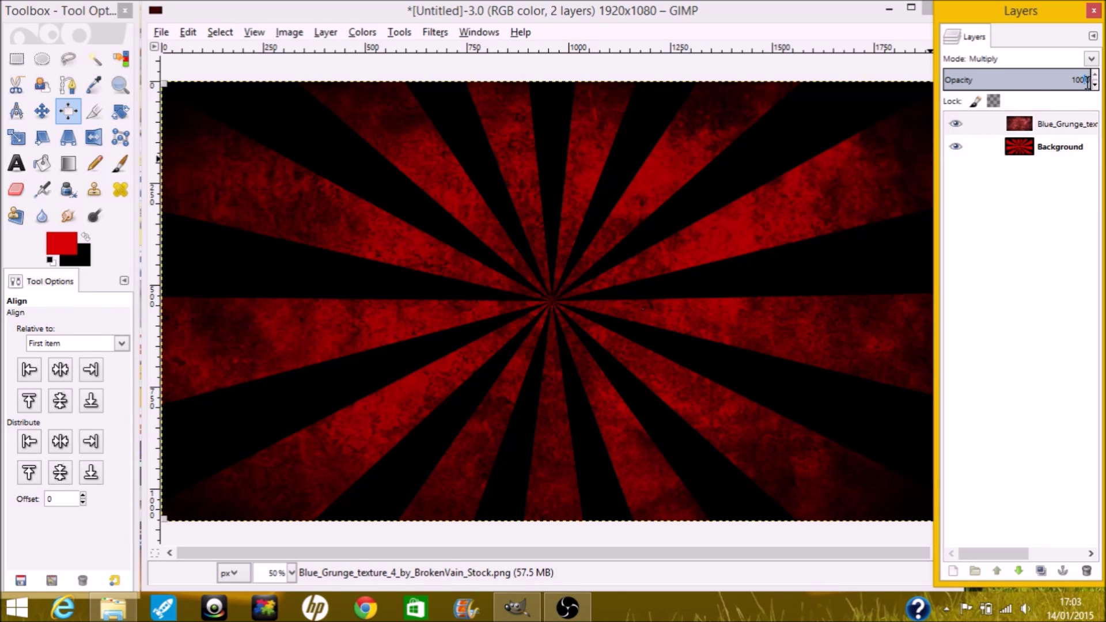
pyautogui.moveTo(1086, 80); pyautogui.dragTo(1048, 88)
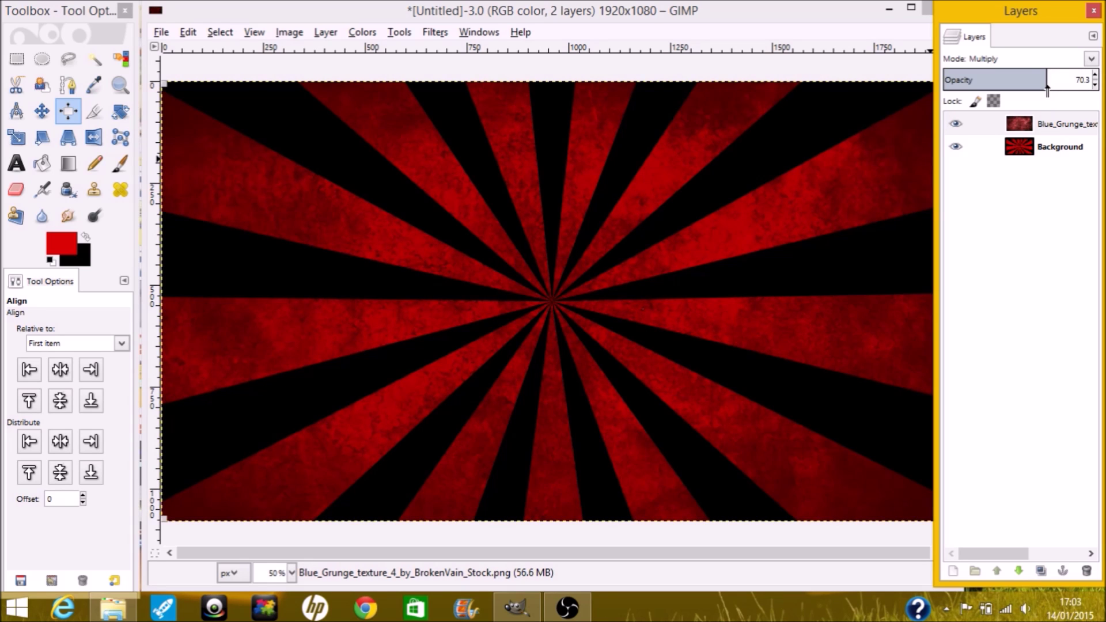